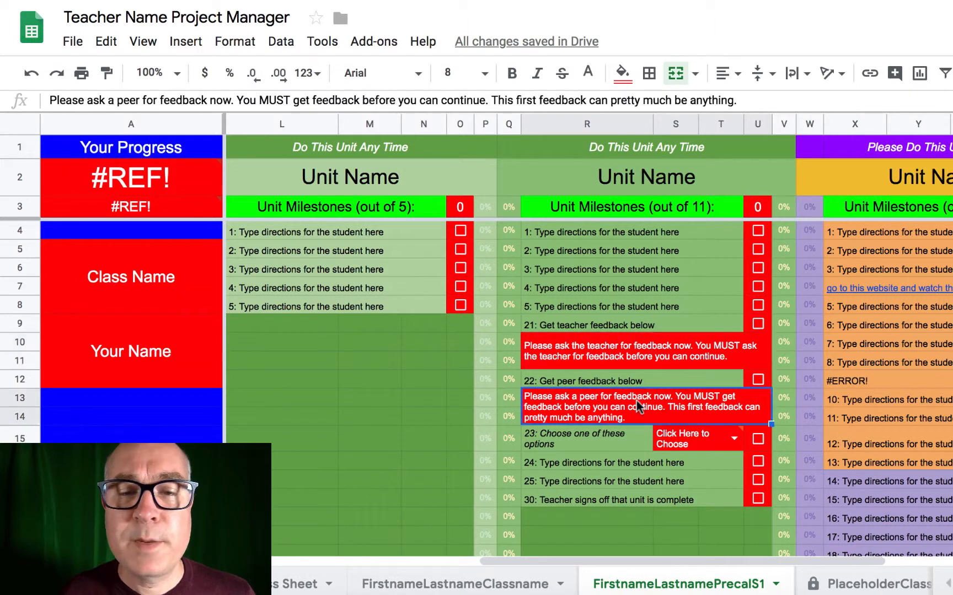
Examine the 11-milestone unit, including the choices for item 23 and the counter formula in U3.
{"action": "left_click", "coordinate": [727, 441]}
{"action": "left_click", "coordinate": [730, 441]}
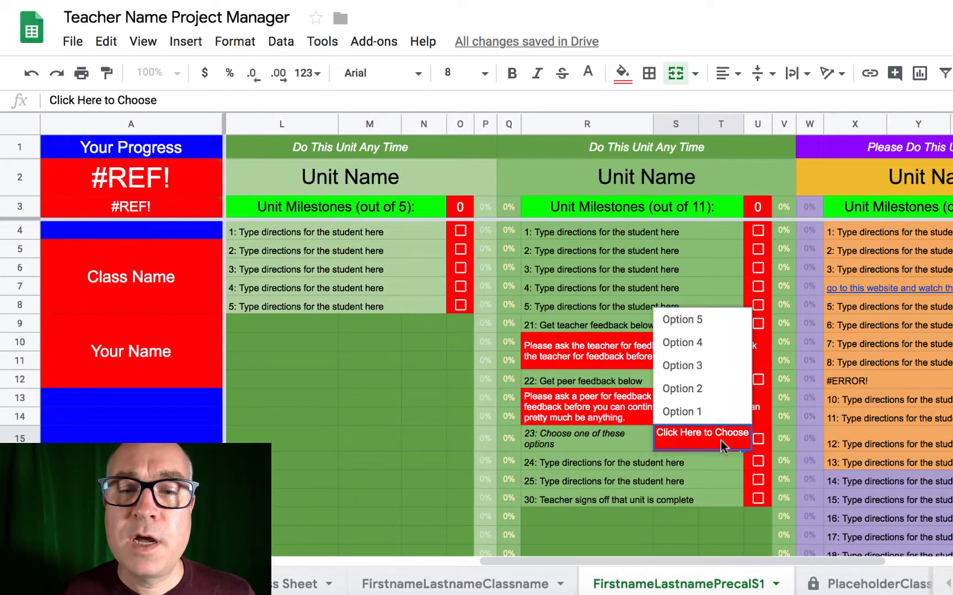
{"action": "left_click", "coordinate": [607, 443]}
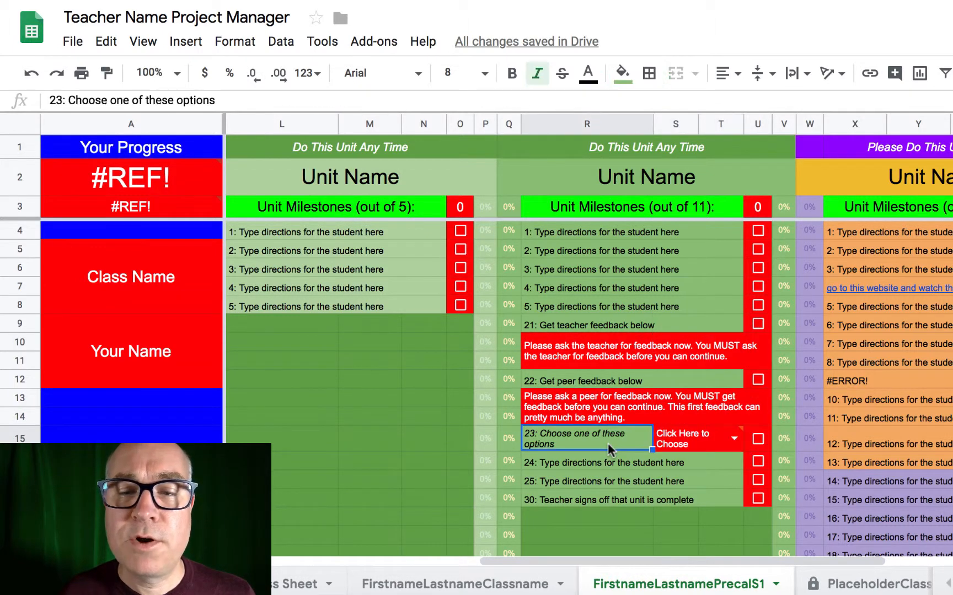
{"action": "left_click", "coordinate": [659, 494]}
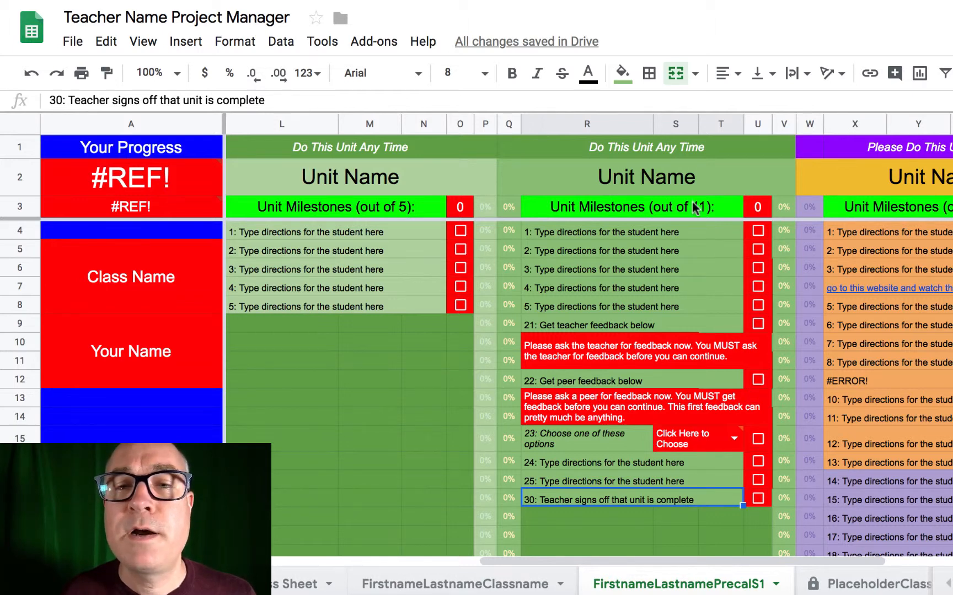
{"action": "left_click", "coordinate": [757, 209]}
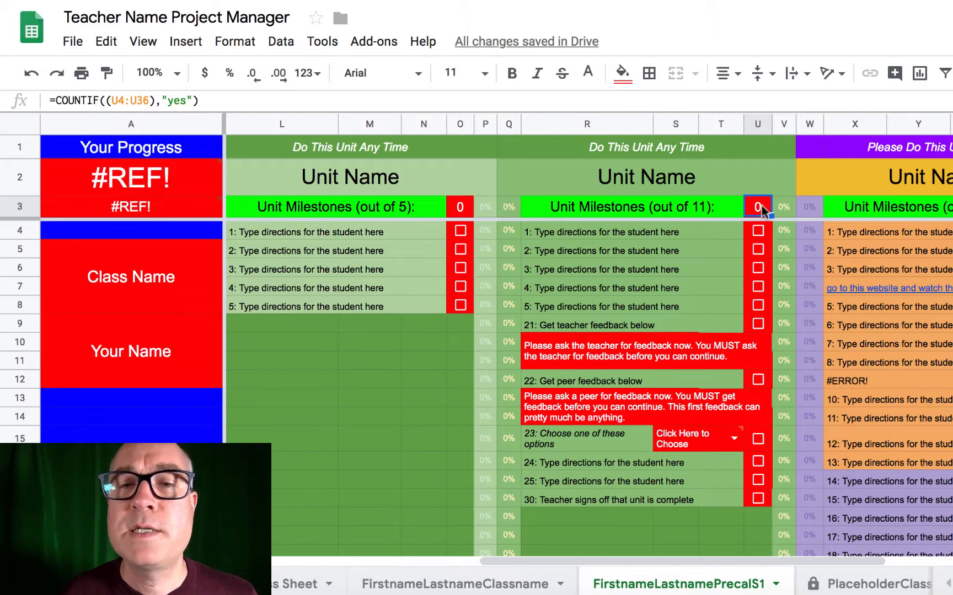
{"action": "double_click", "coordinate": [760, 208]}
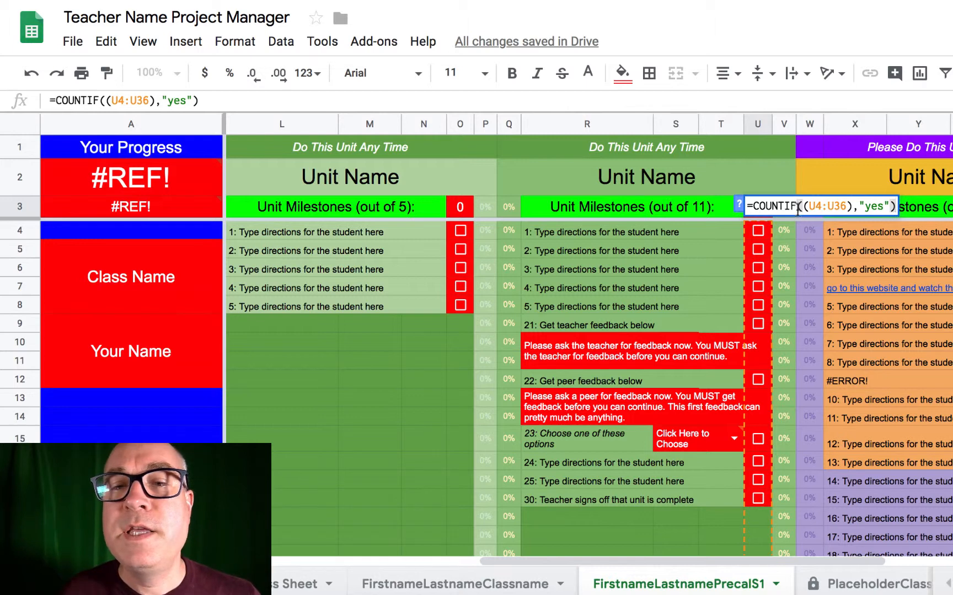
{"action": "key", "text": "Return"}
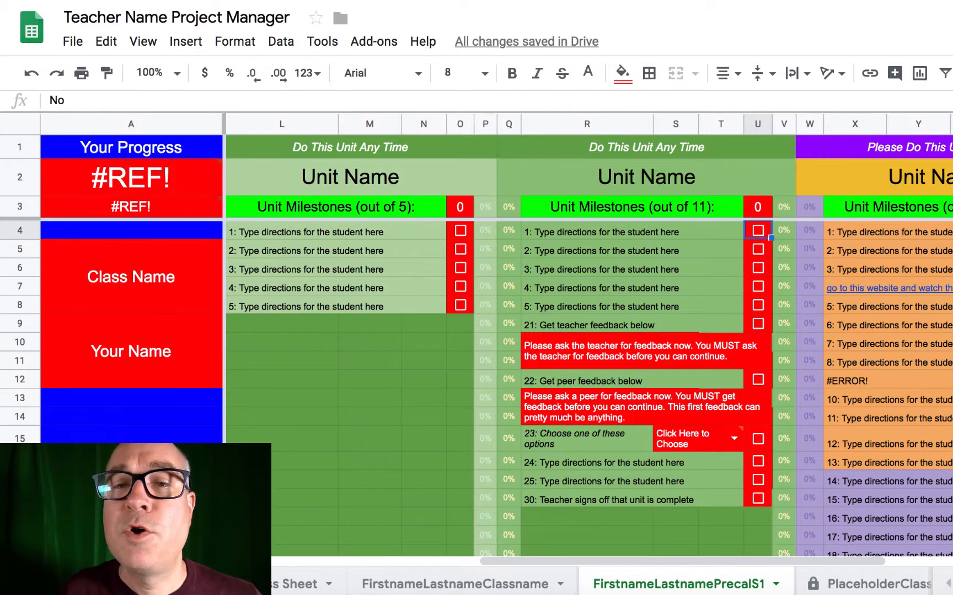
{"action": "double_click", "coordinate": [761, 207]}
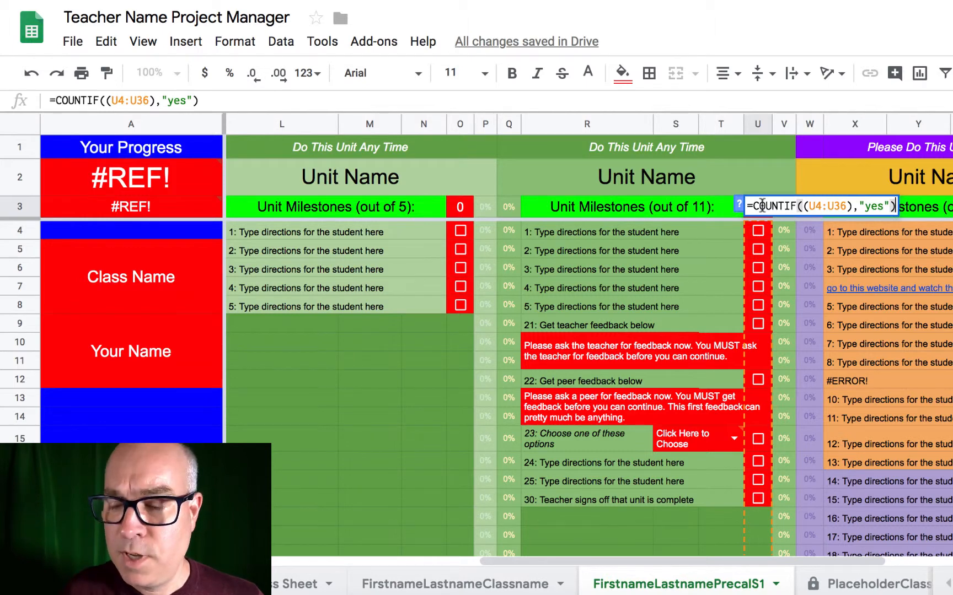
{"action": "key", "text": "Return"}
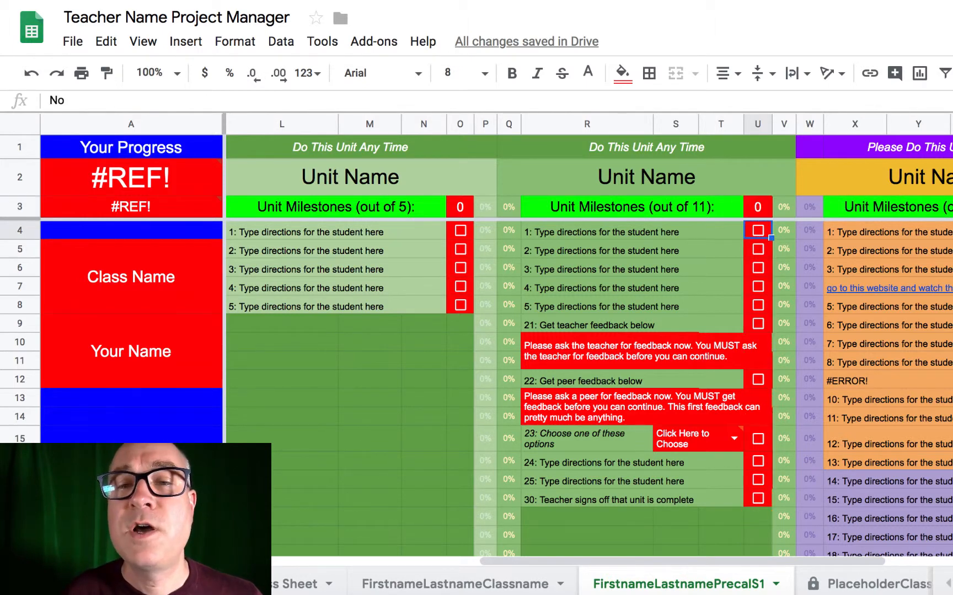
Check which cells the COUNTIF formula in U3 covers and clear the range inside it.
{"action": "double_click", "coordinate": [764, 208]}
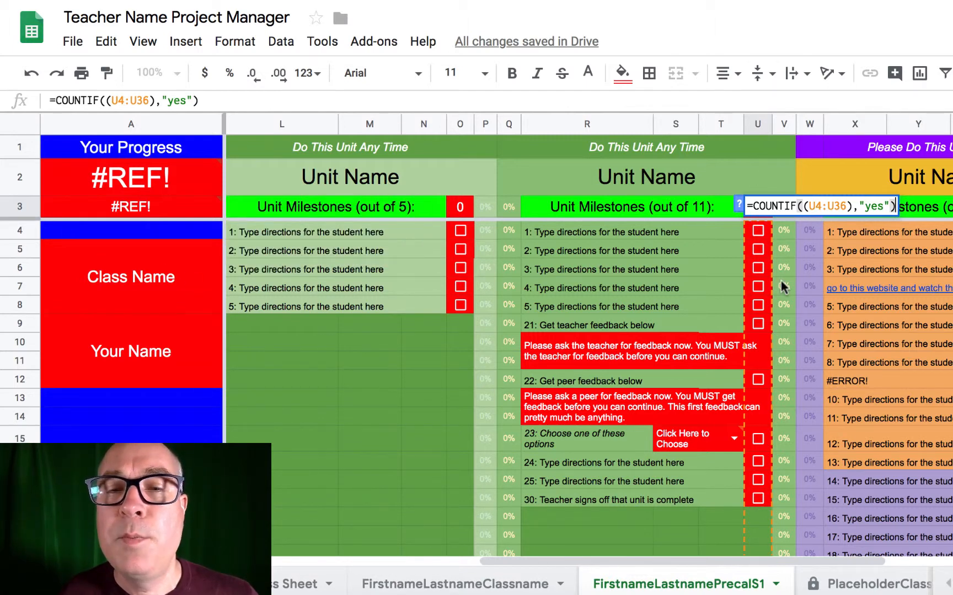
{"action": "scroll", "coordinate": [780, 278], "scroll_direction": "down", "scroll_amount": 5}
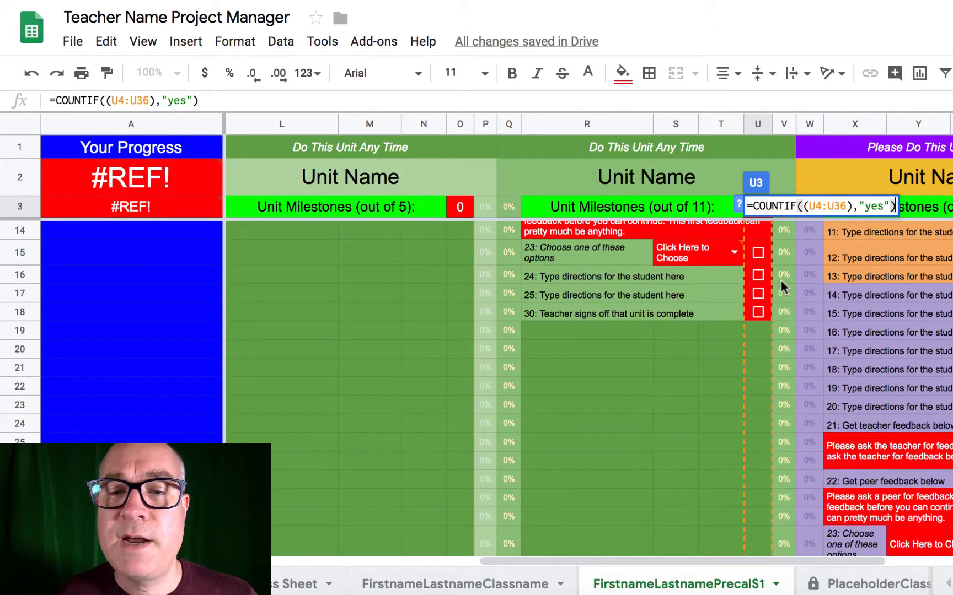
{"action": "scroll", "coordinate": [780, 278], "scroll_direction": "down", "scroll_amount": 5}
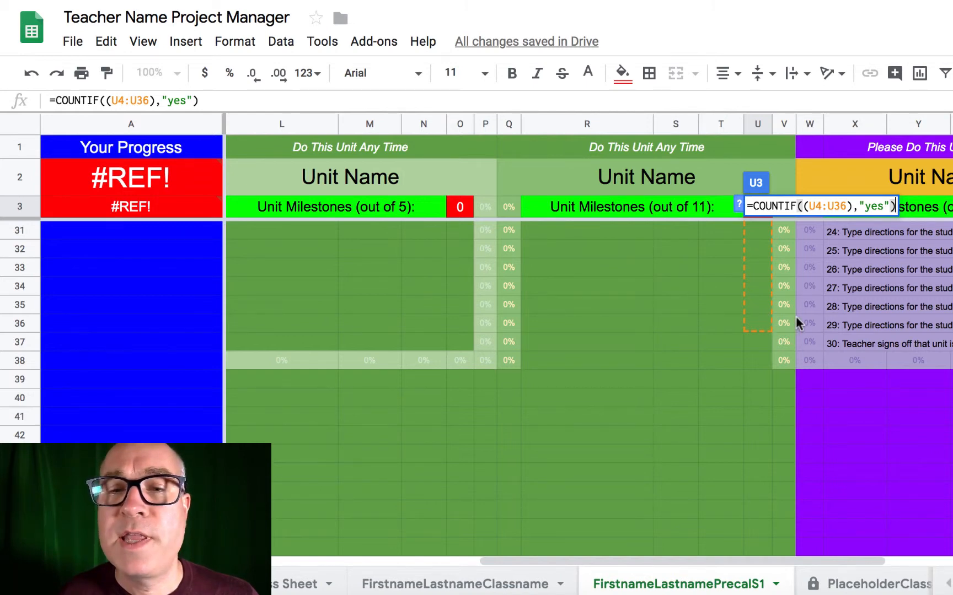
{"action": "scroll", "coordinate": [795, 317], "scroll_direction": "up", "scroll_amount": 7}
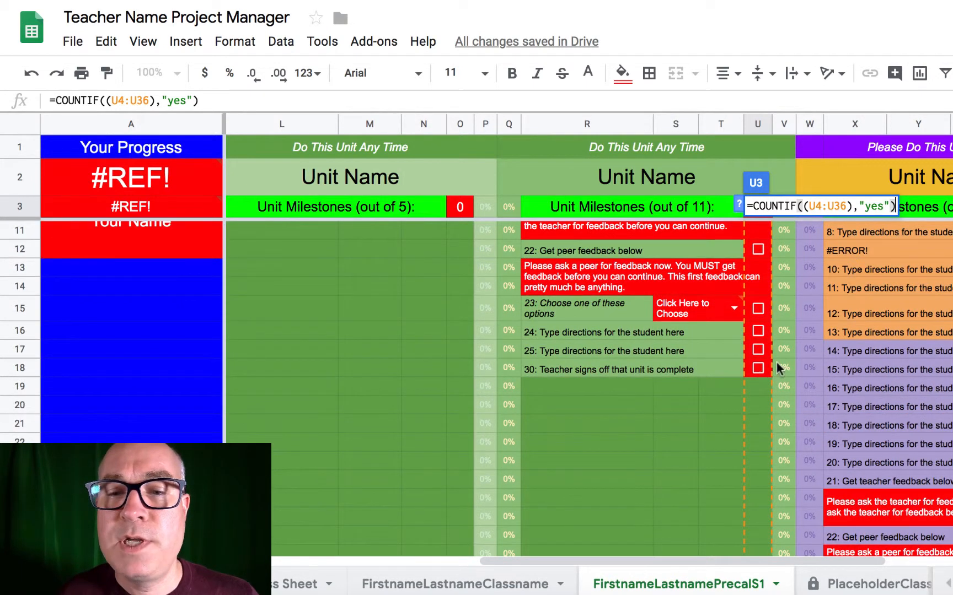
{"action": "scroll", "coordinate": [805, 360], "scroll_direction": "up", "scroll_amount": 3}
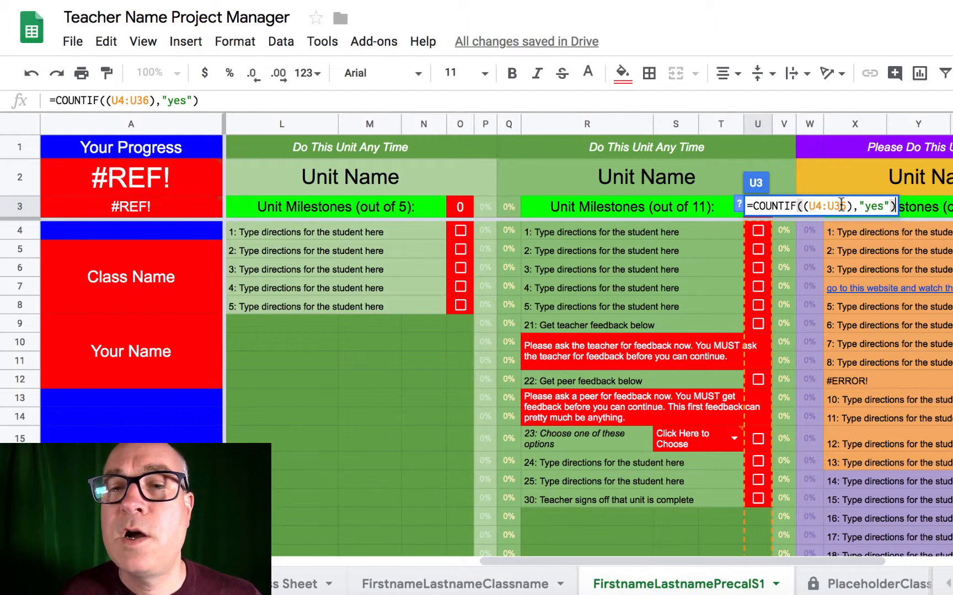
{"action": "left_click_drag", "start_coordinate": [846, 202], "coordinate": [809, 204]}
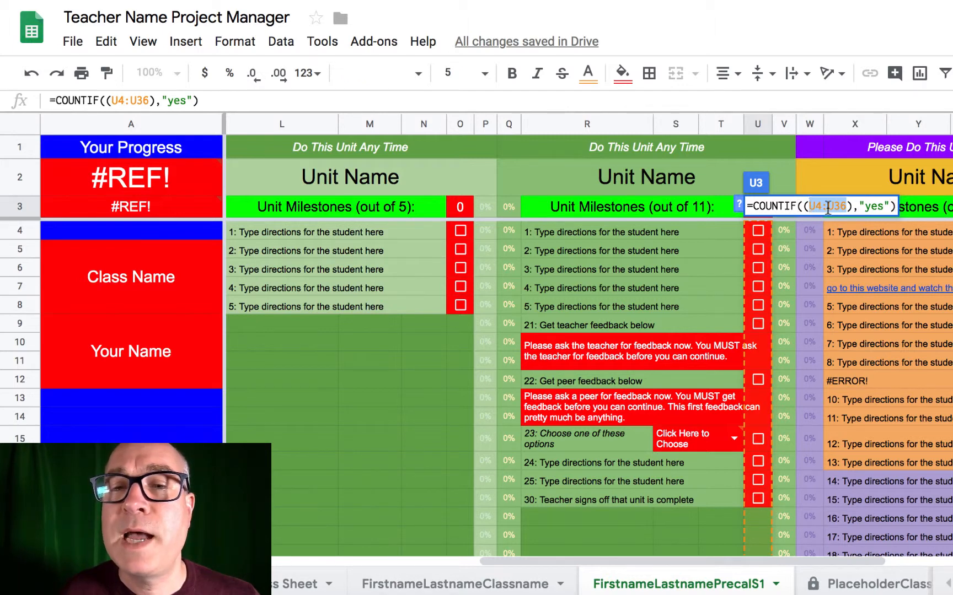
{"action": "key", "text": "BackSpace"}
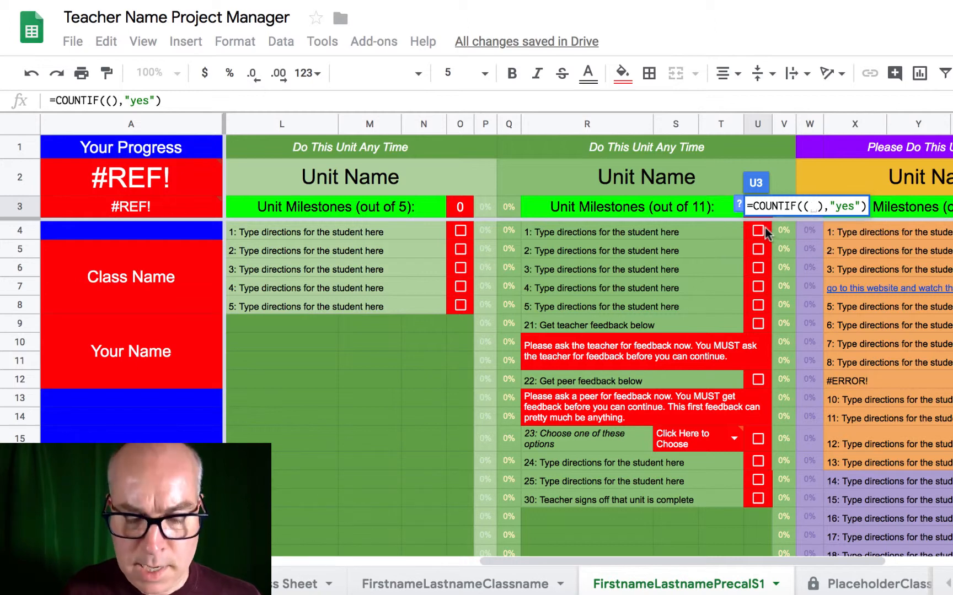
Try to fill the COUNTIF range in U3 by selecting the unit's checkbox cells in column U.
{"action": "left_click", "coordinate": [764, 229]}
{"action": "left_click_drag", "start_coordinate": [764, 227], "coordinate": [759, 500]}
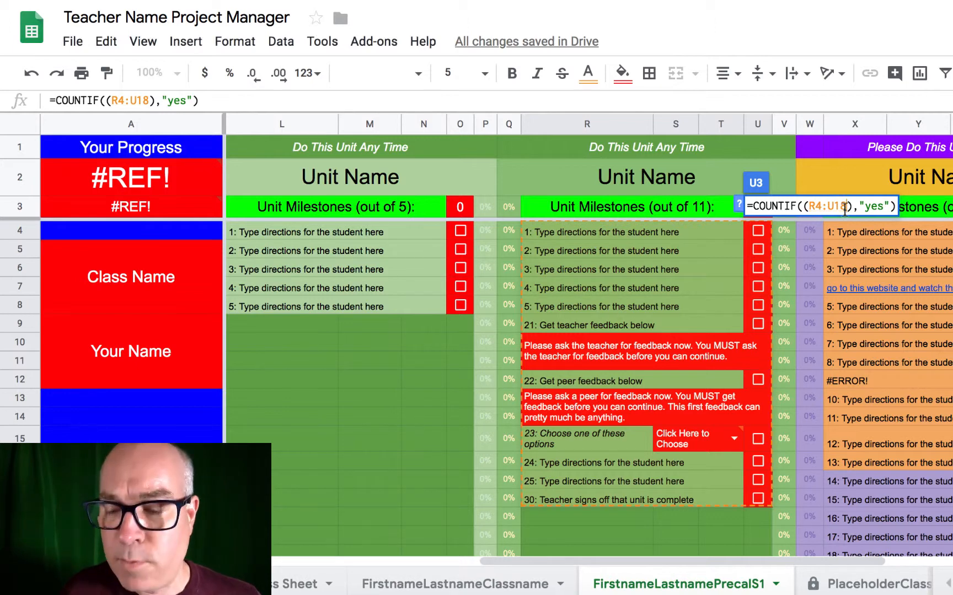
{"action": "key", "text": "BackSpace"}
{"action": "key", "text": "BackSpace"}
{"action": "key", "text": "BackSpace"}
{"action": "key", "text": "BackSpace"}
{"action": "key", "text": "BackSpace"}
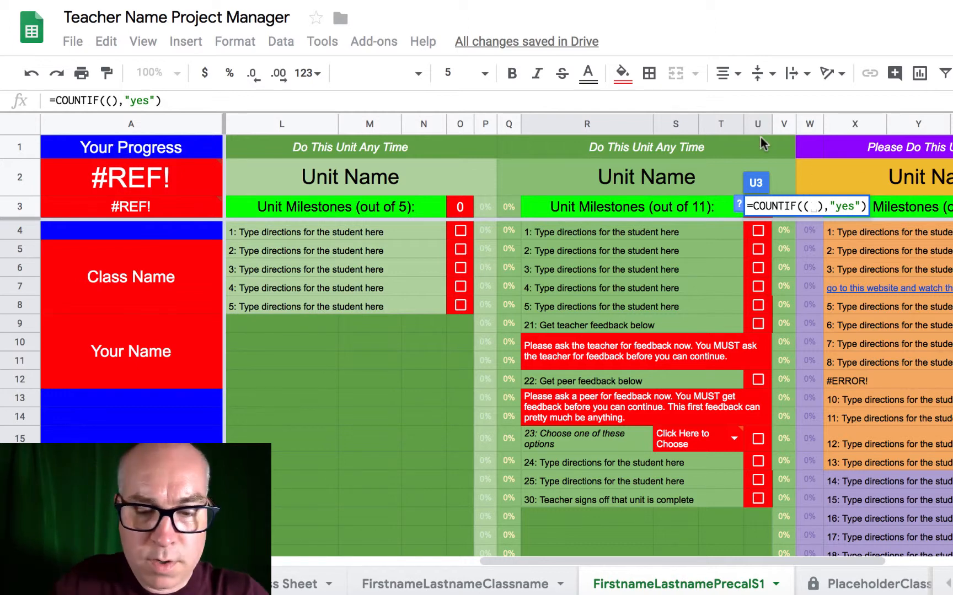
Enter U4:U18 as the COUNTIF range in U3 and commit the formula.
{"action": "type", "text": "U4"}
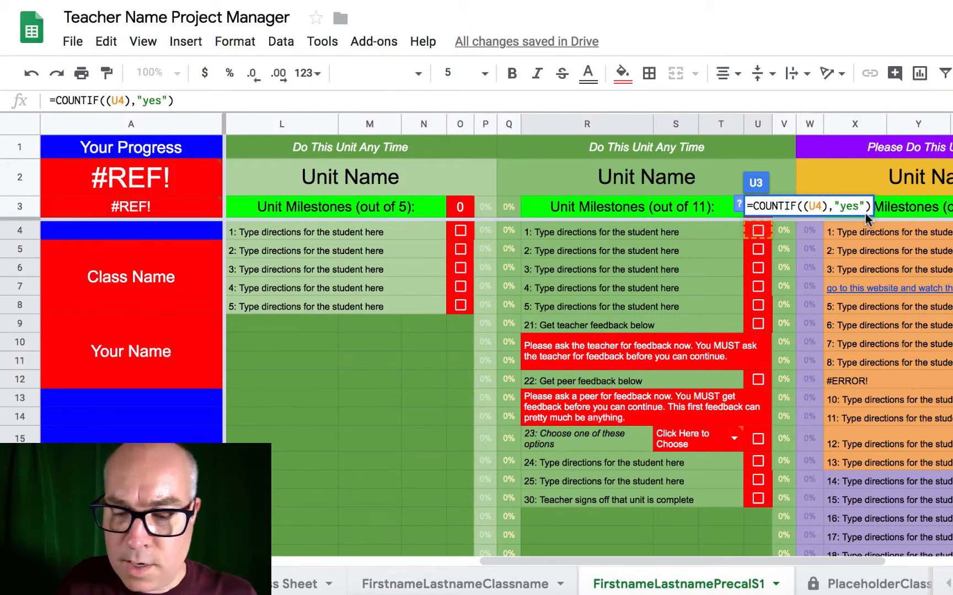
{"action": "type", "text": ":"}
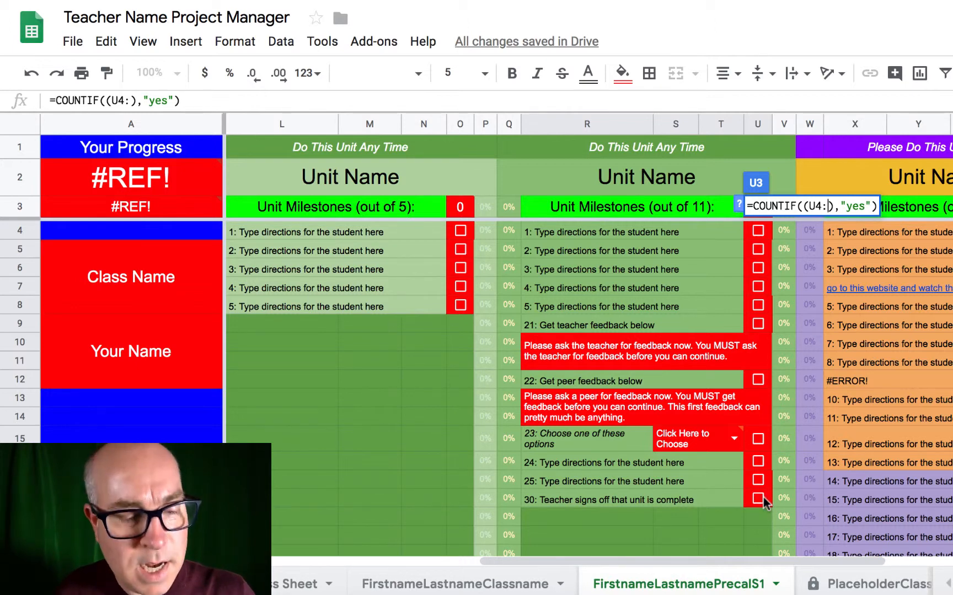
{"action": "type", "text": "U18"}
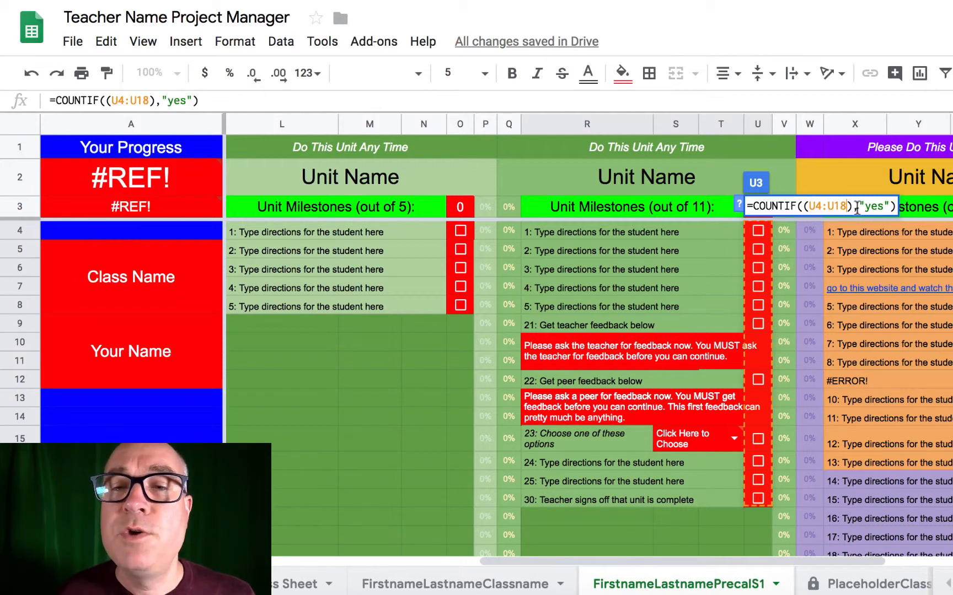
{"action": "key", "text": "Return"}
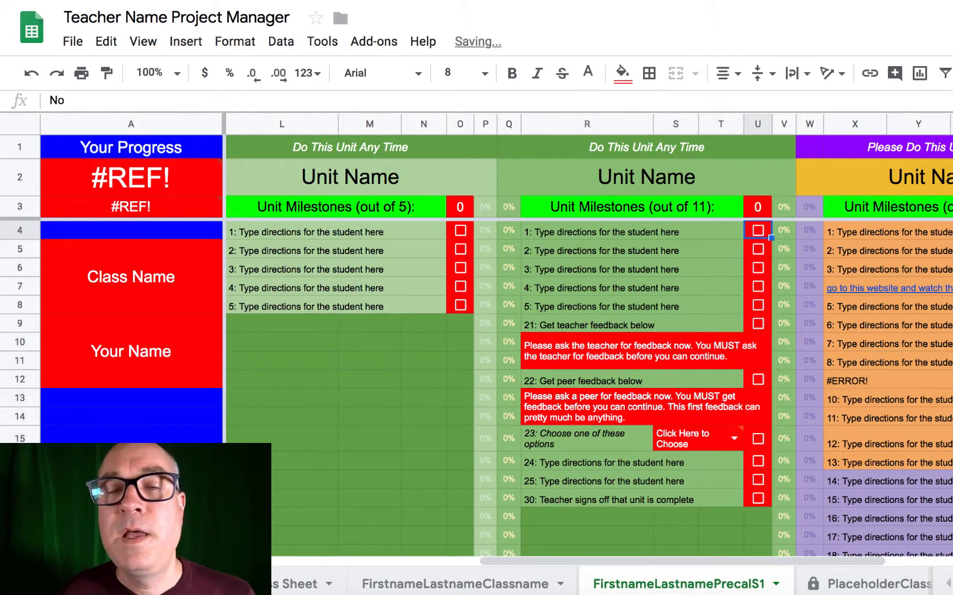
Test the counter by checking off items 1 to 5, 21 and 22 in the 11-milestone unit.
{"action": "left_click", "coordinate": [763, 209]}
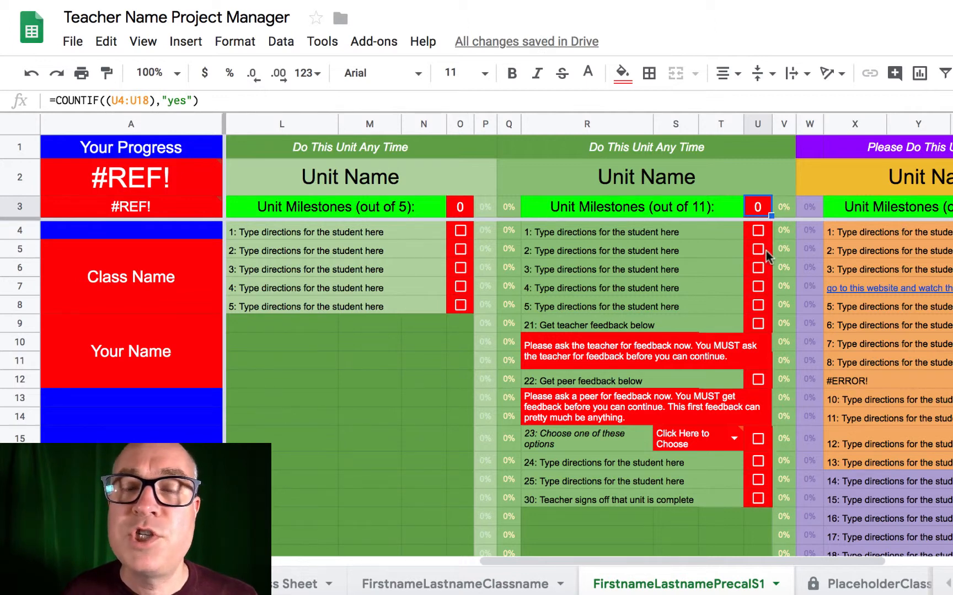
{"action": "left_click", "coordinate": [709, 245]}
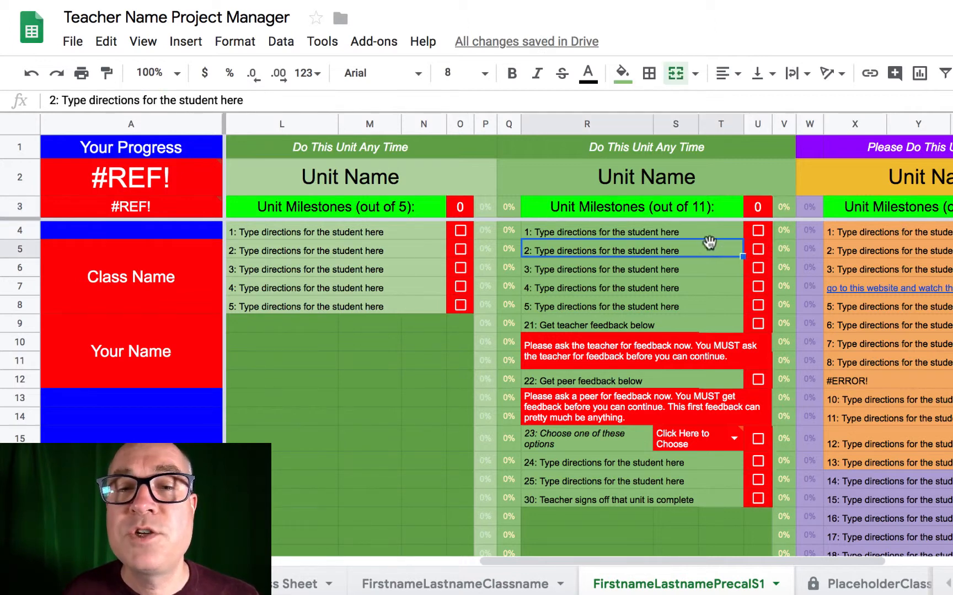
{"action": "left_click", "coordinate": [758, 231]}
{"action": "left_click", "coordinate": [757, 250]}
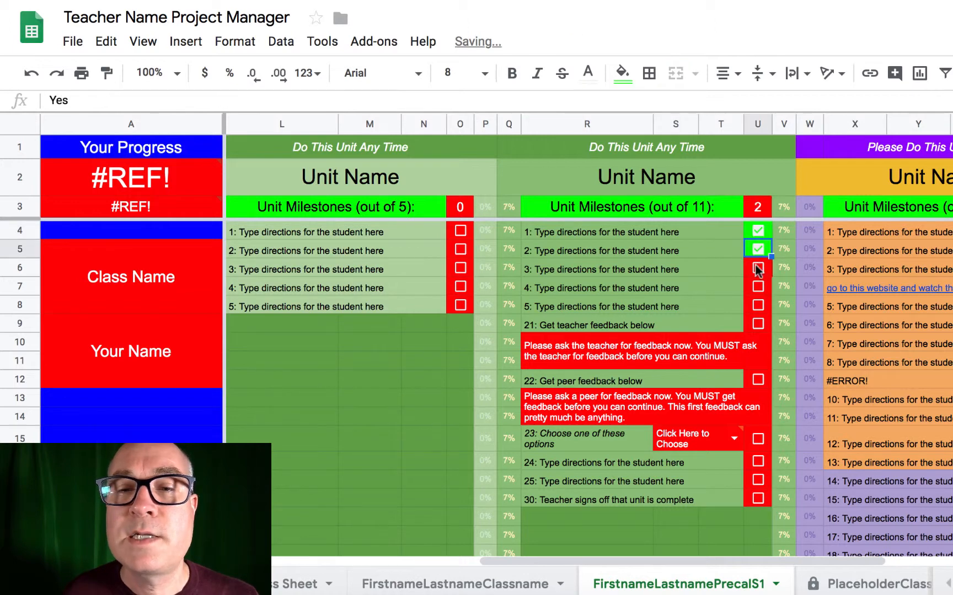
{"action": "left_click", "coordinate": [757, 267]}
{"action": "left_click", "coordinate": [757, 287]}
{"action": "left_click", "coordinate": [757, 304]}
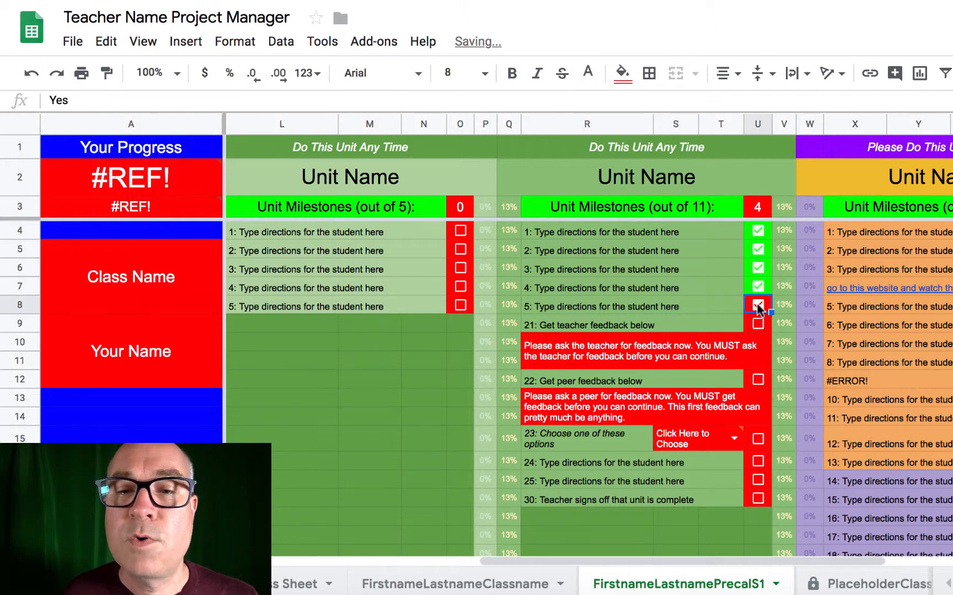
{"action": "left_click", "coordinate": [757, 325]}
{"action": "left_click", "coordinate": [758, 379]}
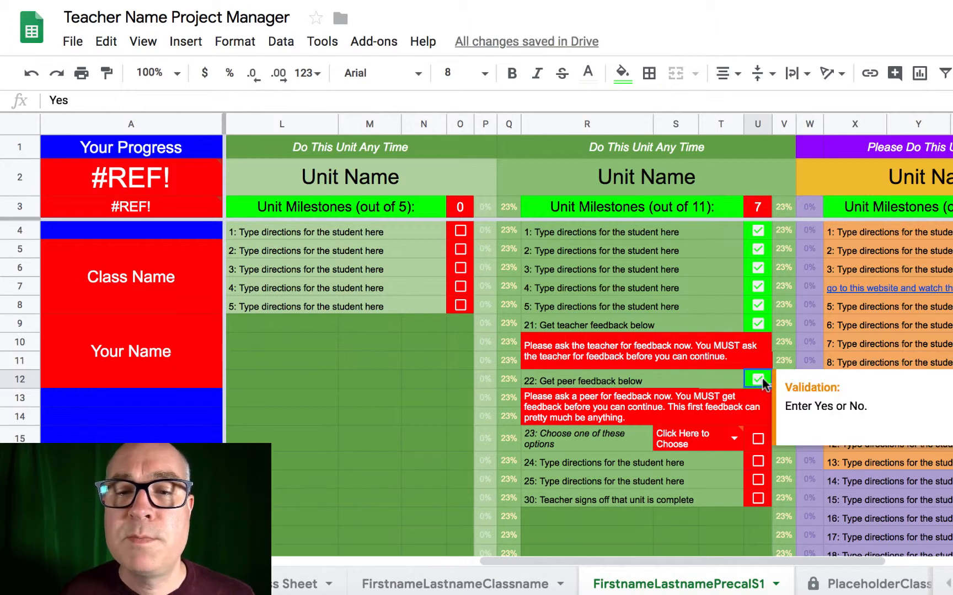
Copy the checked box of item 22 onto the checkboxes of items 23, 24, 25 and 30.
{"action": "left_click", "coordinate": [763, 381]}
{"action": "left_click", "coordinate": [764, 380]}
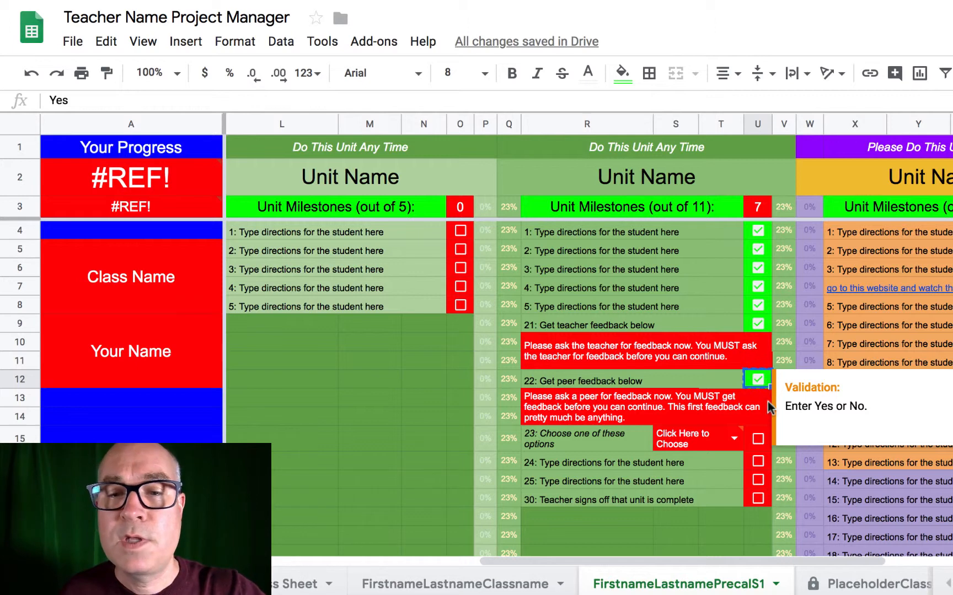
{"action": "key", "text": "ctrl+c"}
{"action": "left_click", "coordinate": [765, 438]}
{"action": "left_click", "coordinate": [761, 496], "text": "shift"}
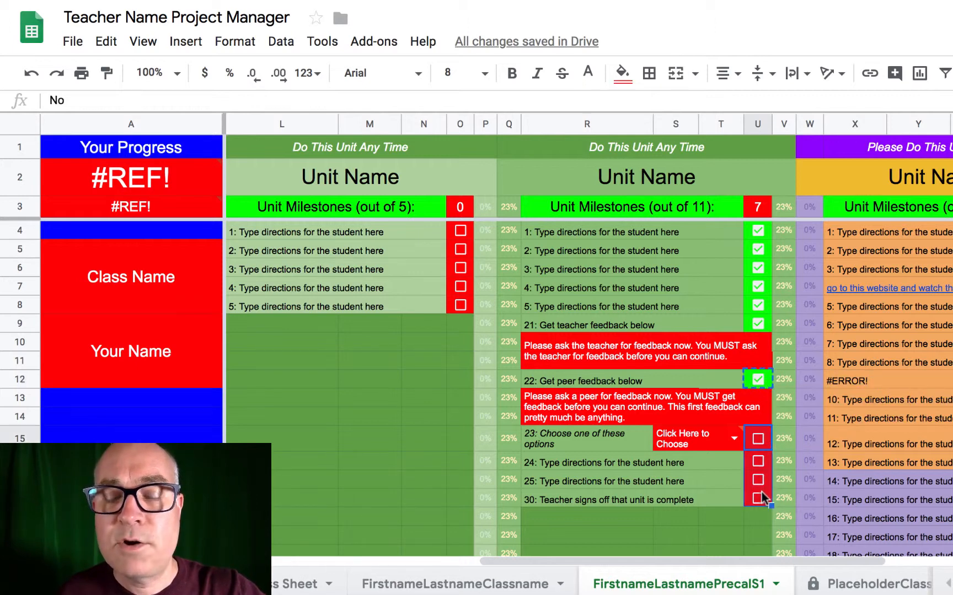
{"action": "key", "text": "ctrl+v"}
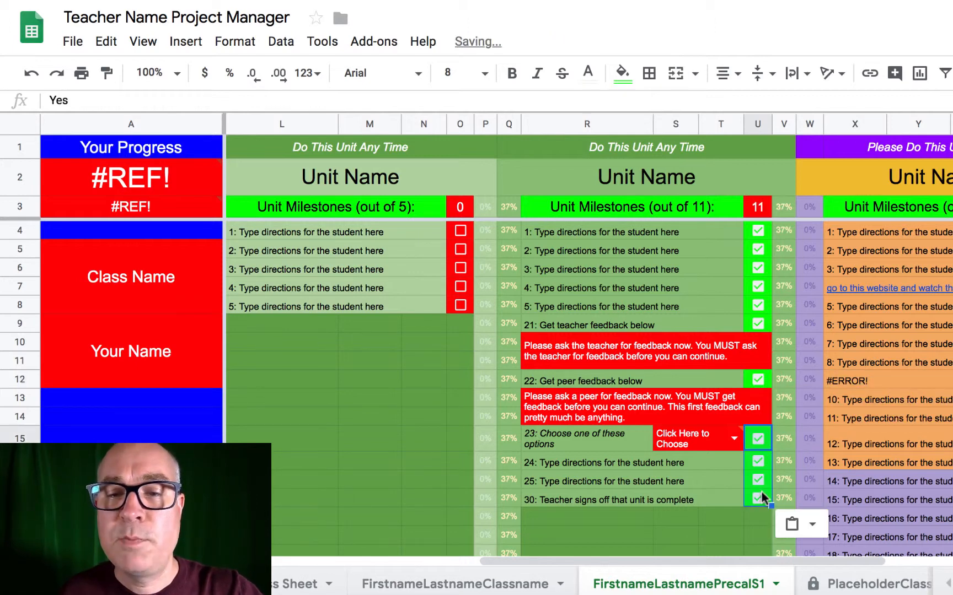
Undo all the test check marks in the 11-milestone unit, keeping the U3 formula change.
{"action": "left_click", "coordinate": [697, 487]}
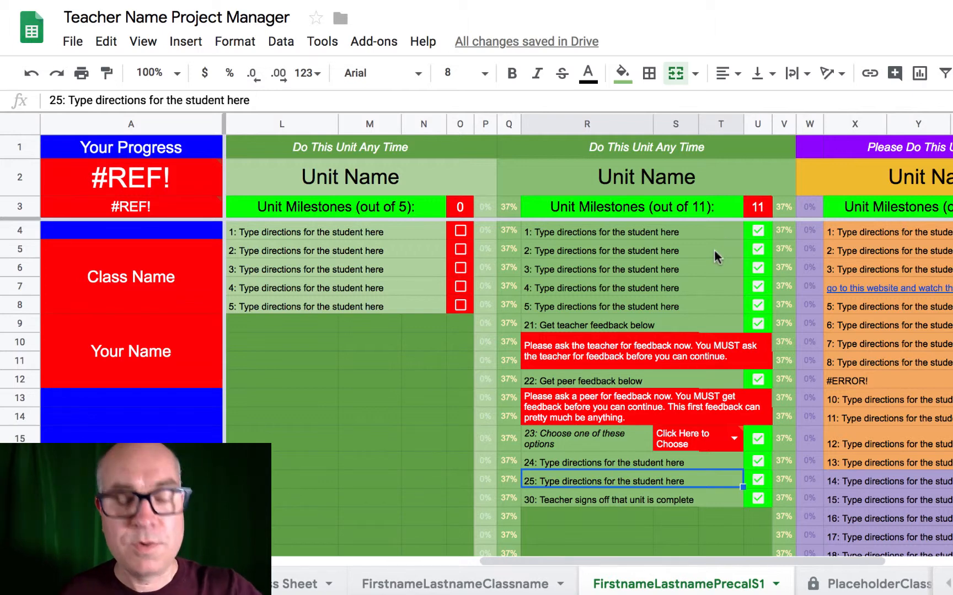
{"action": "key", "text": "super+z"}
{"action": "key", "text": "super+z"}
{"action": "key", "text": "super+z"}
{"action": "key", "text": "super+z"}
{"action": "key", "text": "super+z"}
{"action": "key", "text": "super+z"}
{"action": "key", "text": "super+z"}
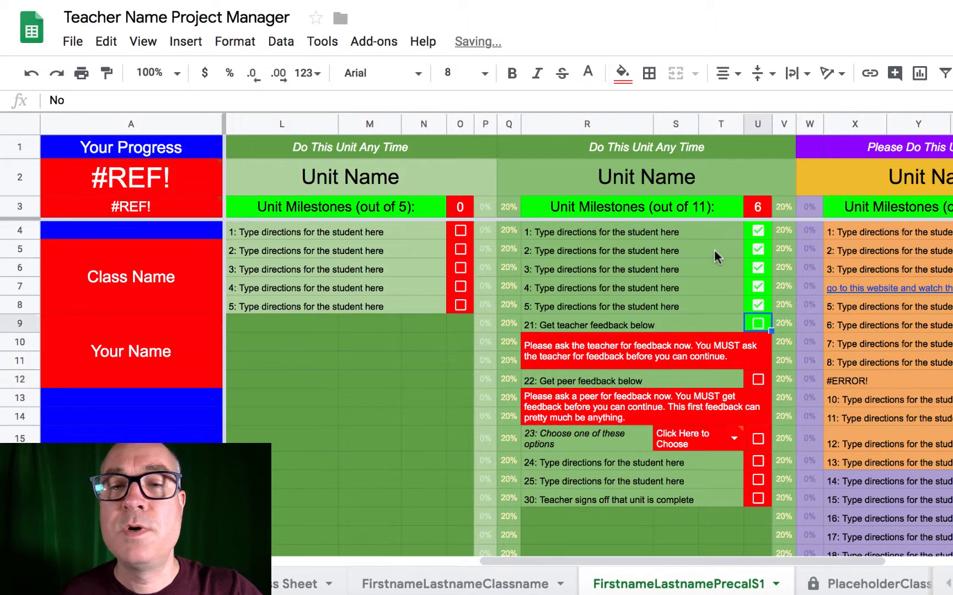
{"action": "key", "text": "super+z"}
{"action": "key", "text": "super+z"}
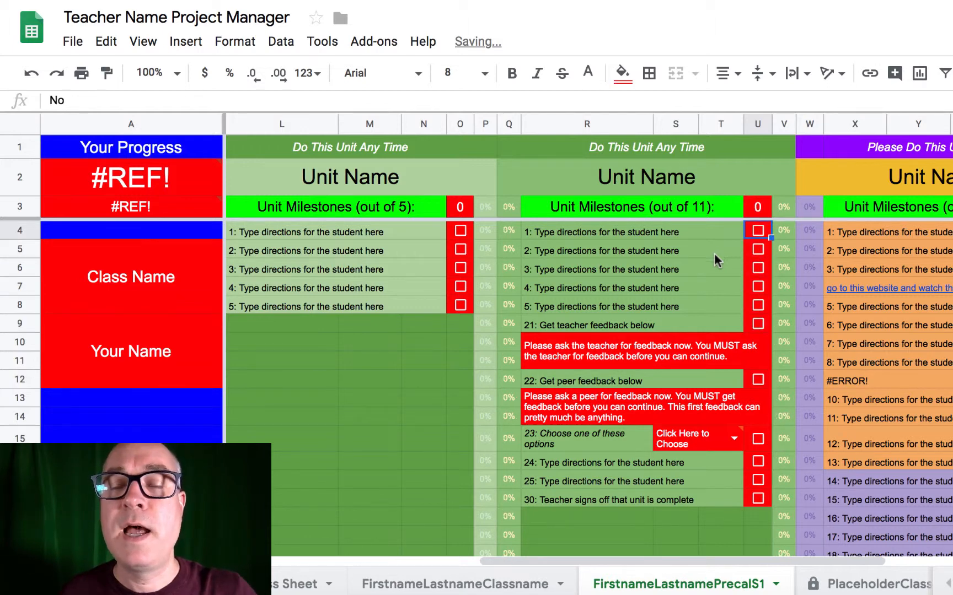
{"action": "left_click", "coordinate": [706, 272]}
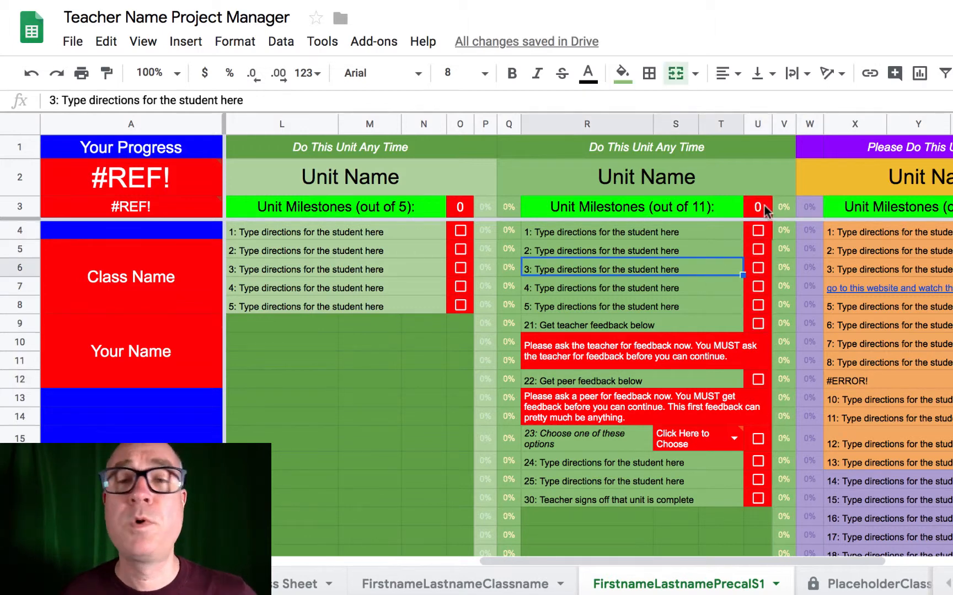